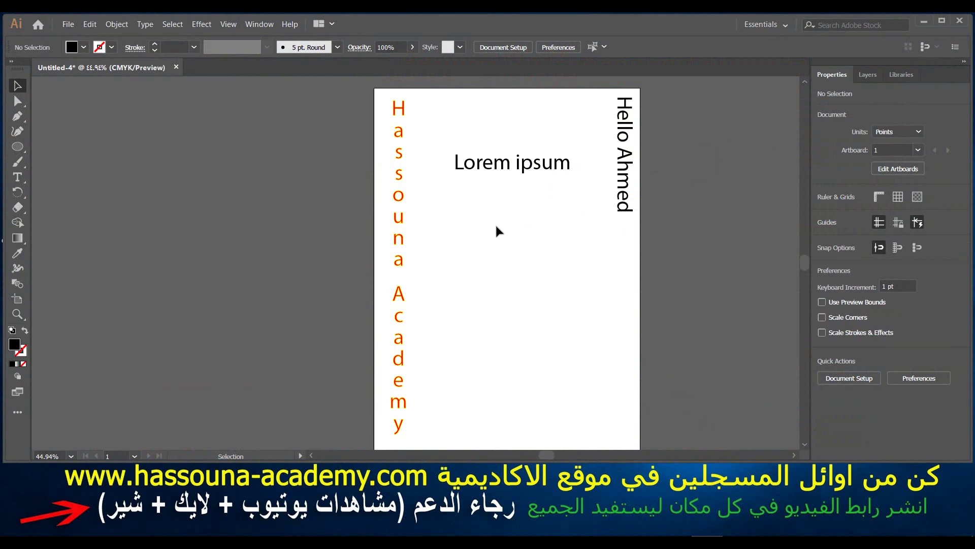
Select the Type tool so a new line of text can be placed
{"action": "left_click", "coordinate": [16, 177]}
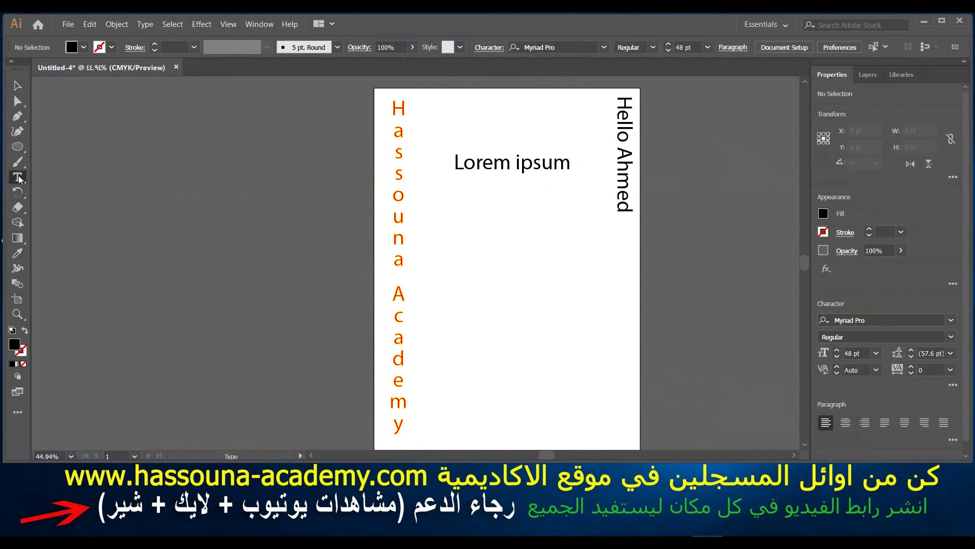
Add a new text object below Lorem ipsum reading 'السلام عليكم'
{"action": "left_click", "coordinate": [477, 313]}
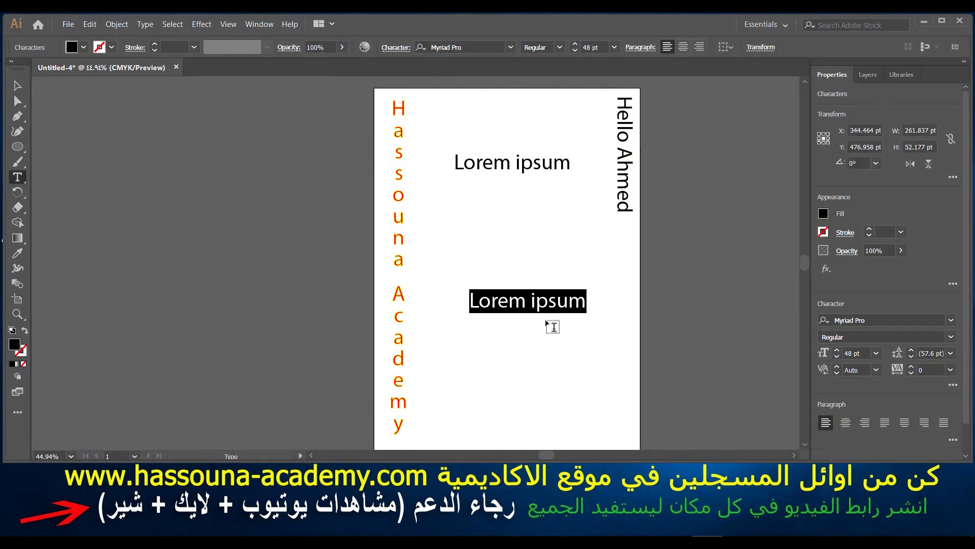
{"action": "type", "text": "السل"}
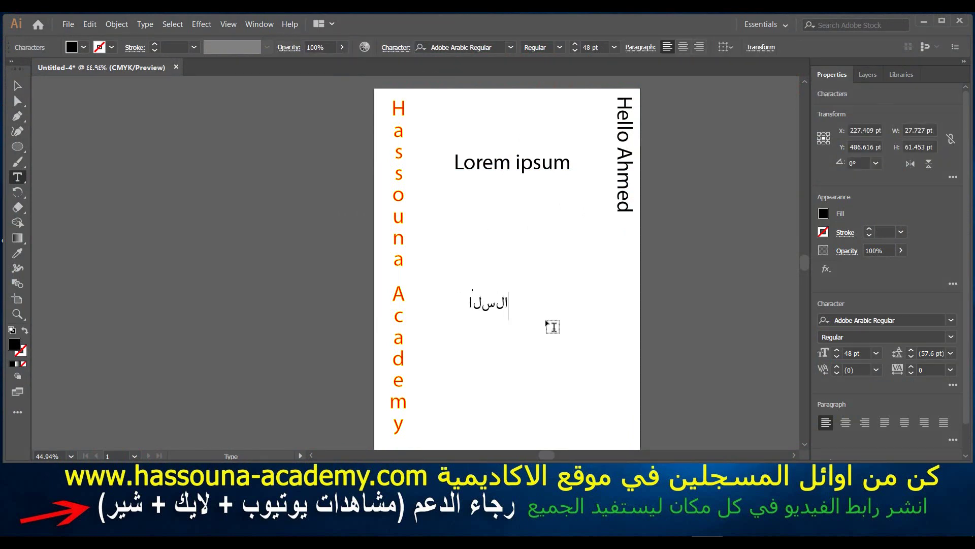
{"action": "type", "text": "ام عليكم"}
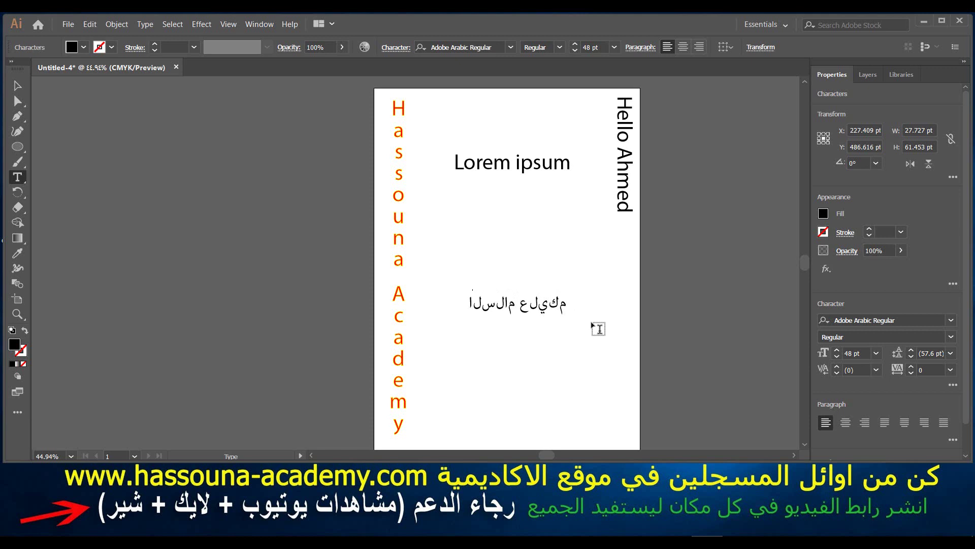
Right-align the Arabic greeting, revert it to left alignment, and select all its text
{"action": "left_click", "coordinate": [699, 50]}
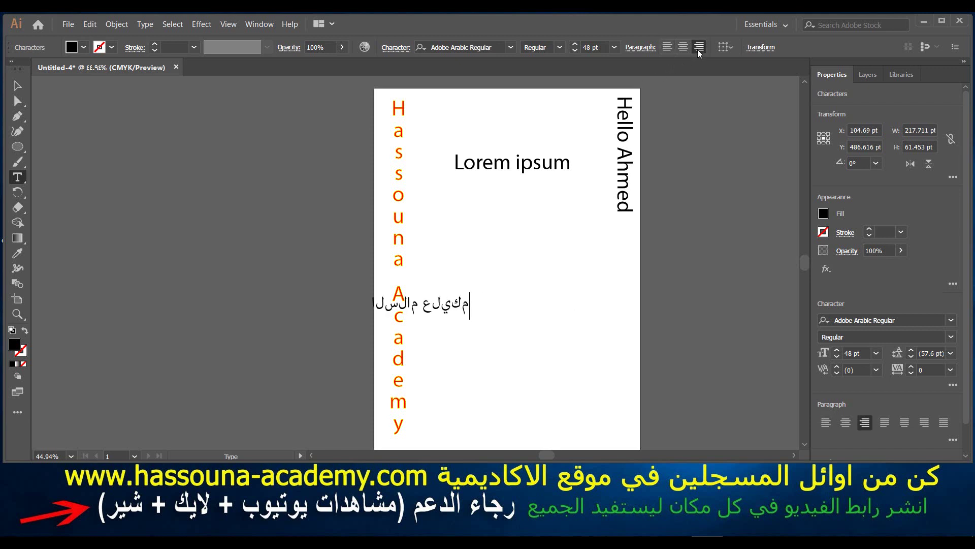
{"action": "key", "text": "ctrl+shift+l"}
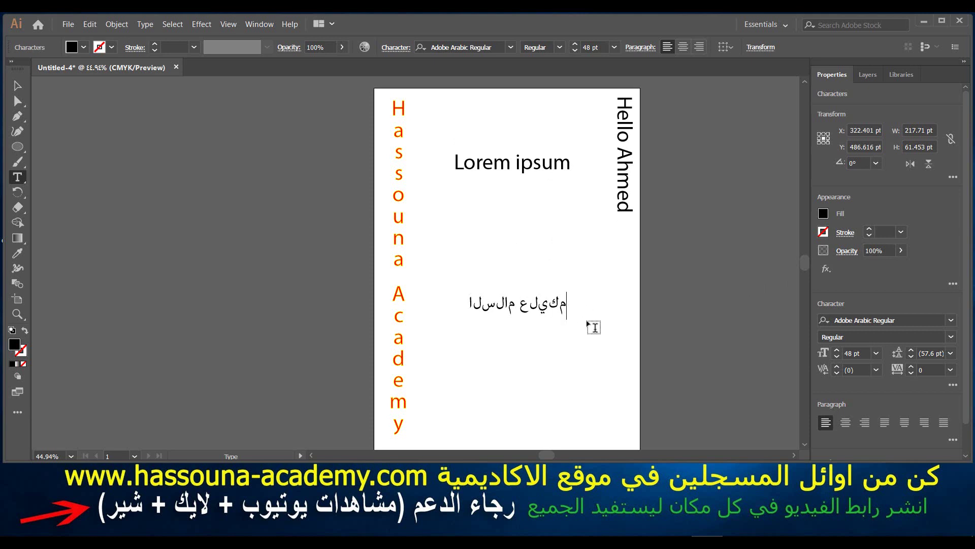
{"action": "key", "text": "ctrl+a"}
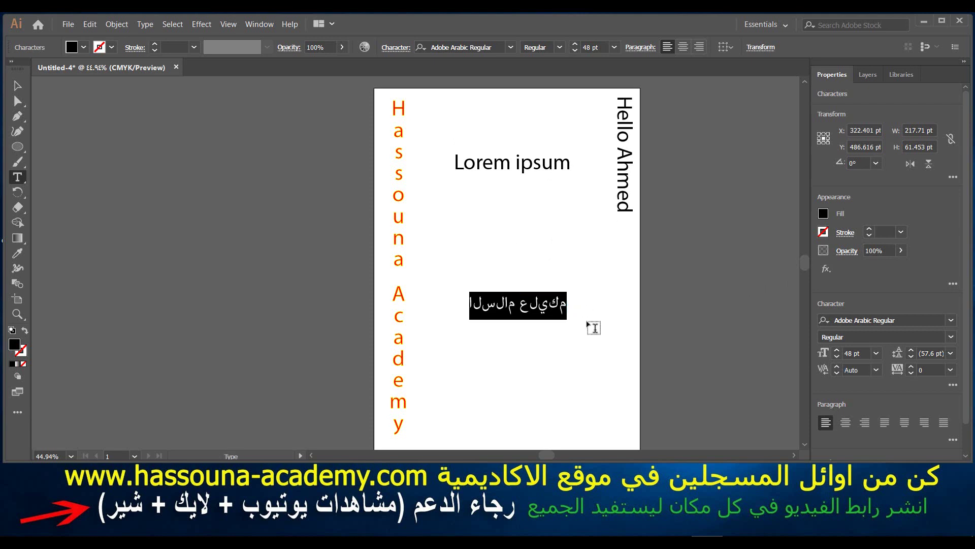
Show the Paragraph panel for the selected Arabic greeting
{"action": "left_click", "coordinate": [636, 47]}
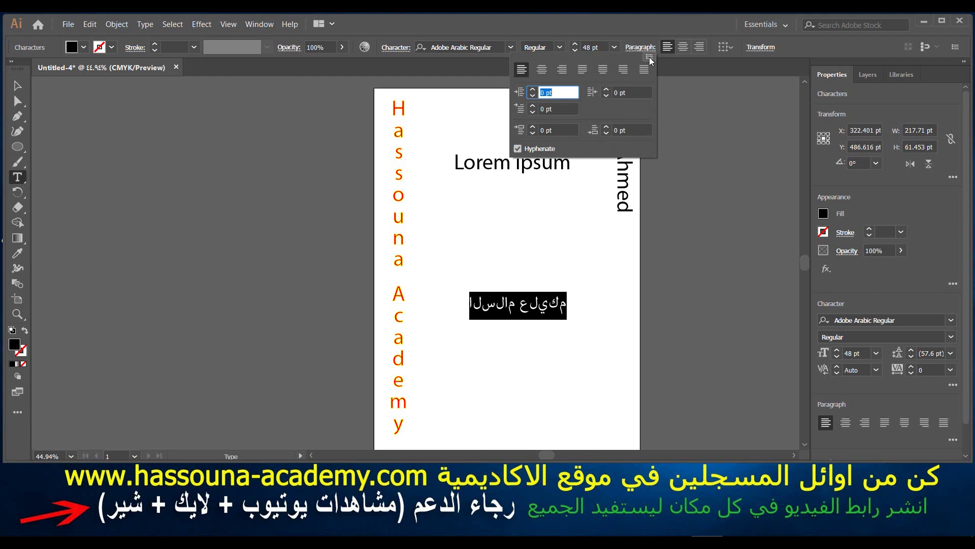
Check the Paragraph panel menu for a Middle Eastern composer, then go to Edit > Preferences
{"action": "left_click", "coordinate": [649, 57]}
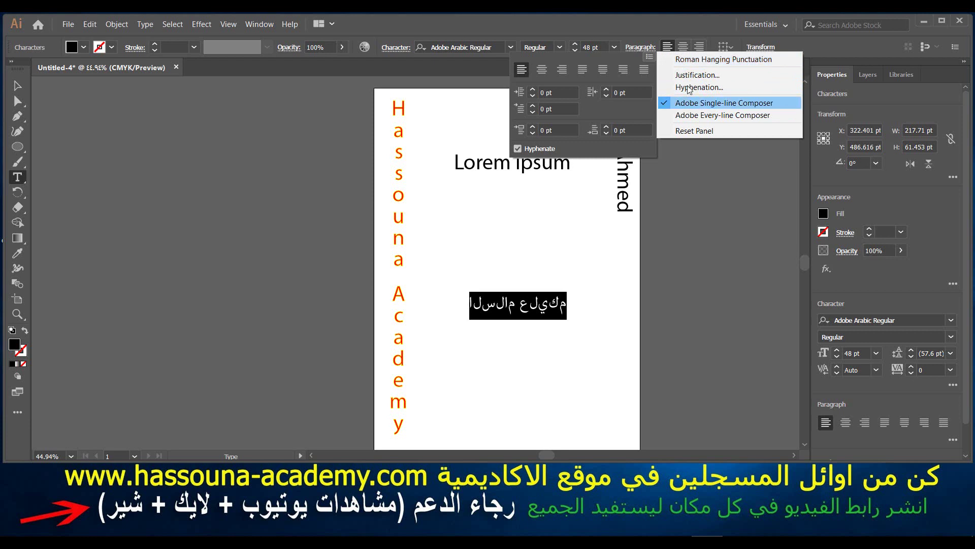
{"action": "left_click", "coordinate": [592, 22]}
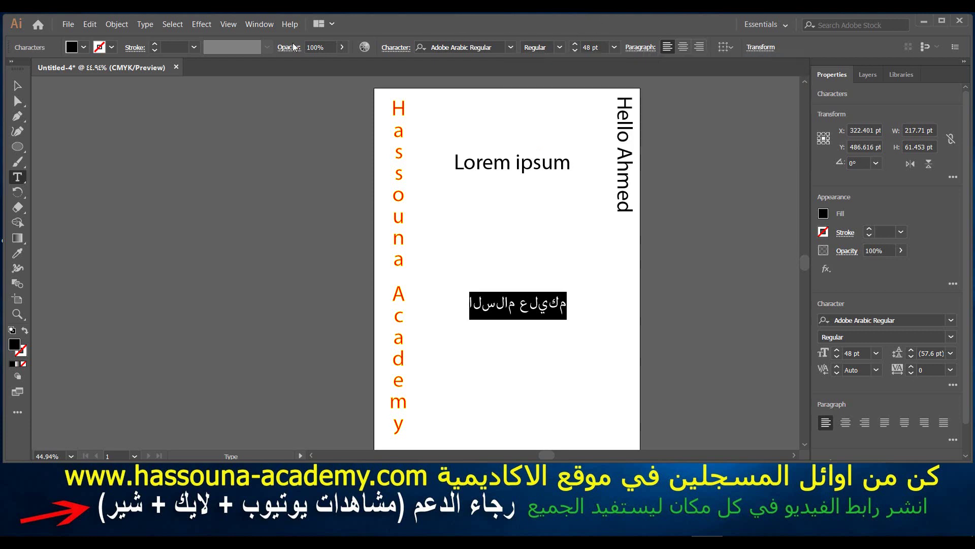
{"action": "left_click", "coordinate": [90, 26]}
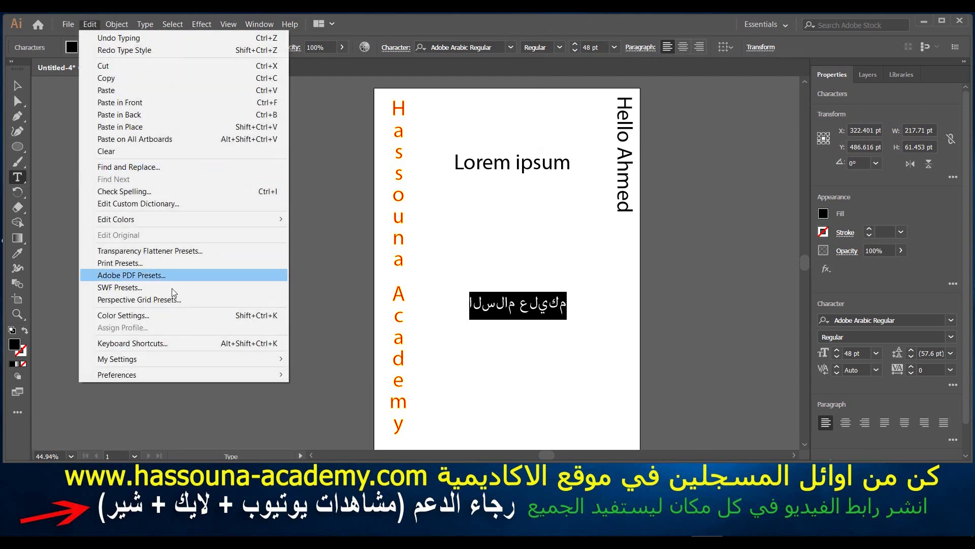
{"action": "mouse_move", "coordinate": [117, 374]}
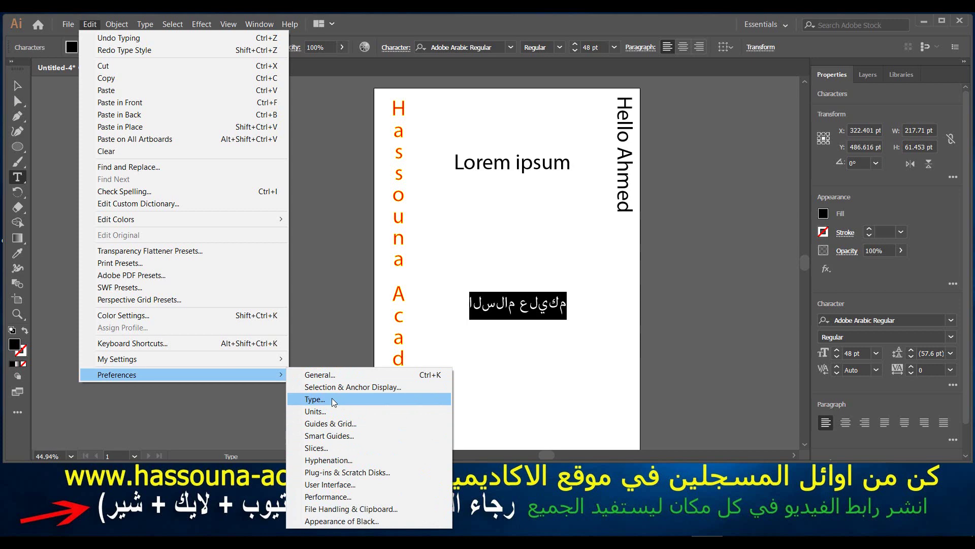
Enable Show Indic Options in the Type preferences and confirm
{"action": "left_click", "coordinate": [333, 400]}
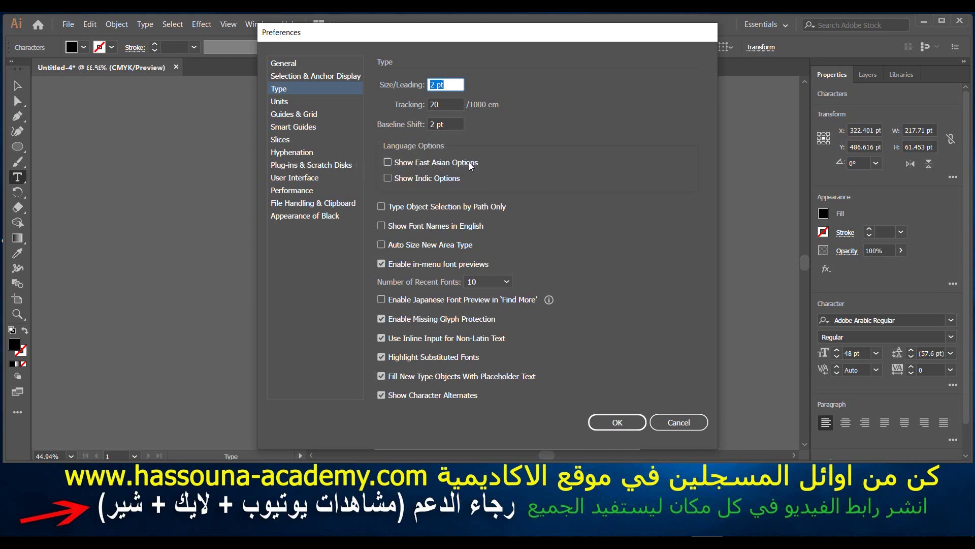
{"action": "left_click", "coordinate": [428, 163]}
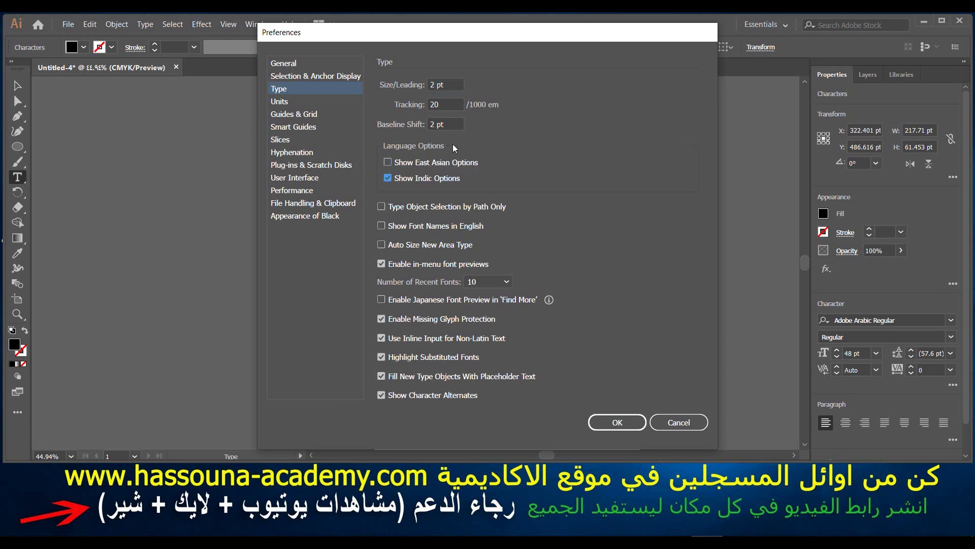
{"action": "left_click", "coordinate": [410, 179]}
{"action": "left_click", "coordinate": [624, 420]}
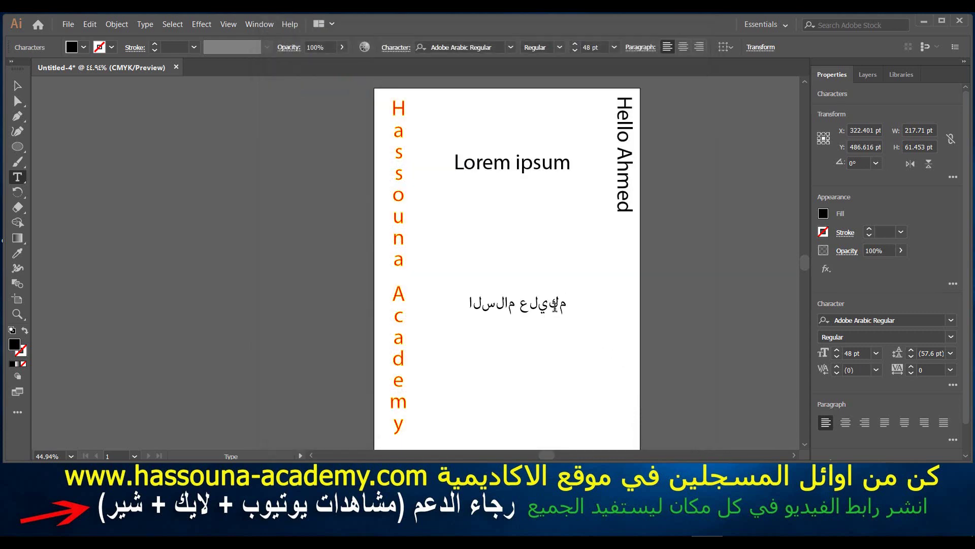
Apply the Middle Eastern Every-line Composer to the Arabic greeting, then select all its text
{"action": "left_click", "coordinate": [645, 50]}
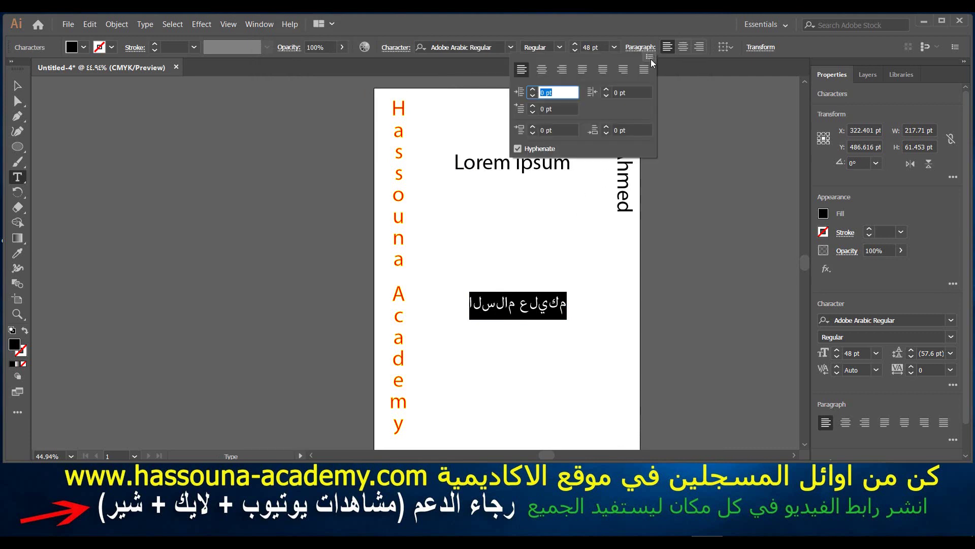
{"action": "left_click", "coordinate": [650, 58]}
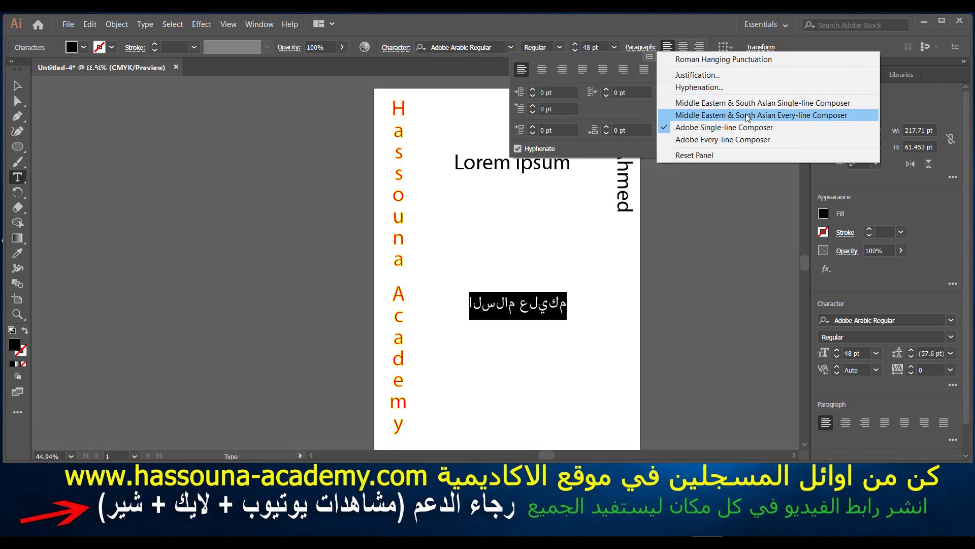
{"action": "left_click", "coordinate": [786, 120]}
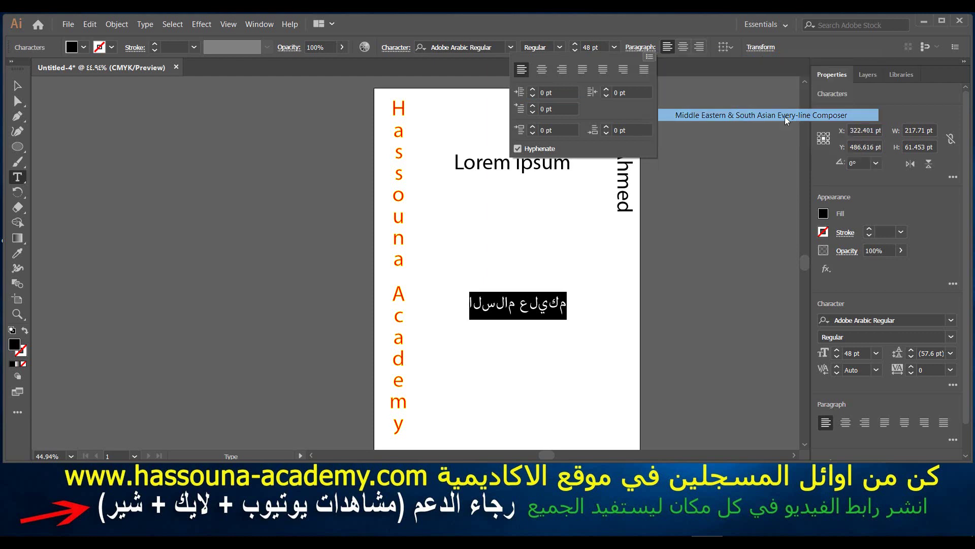
{"action": "left_click", "coordinate": [522, 312]}
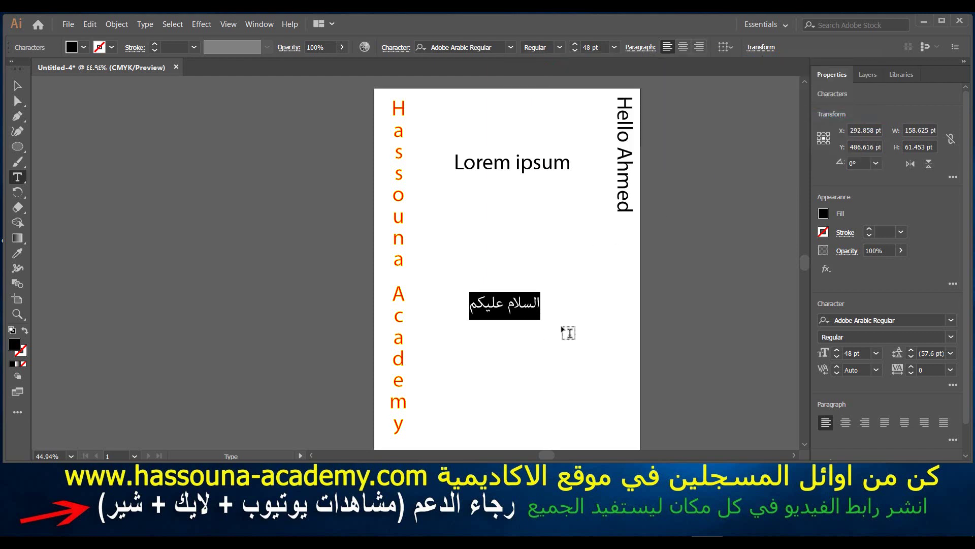
{"action": "key", "text": "Escape"}
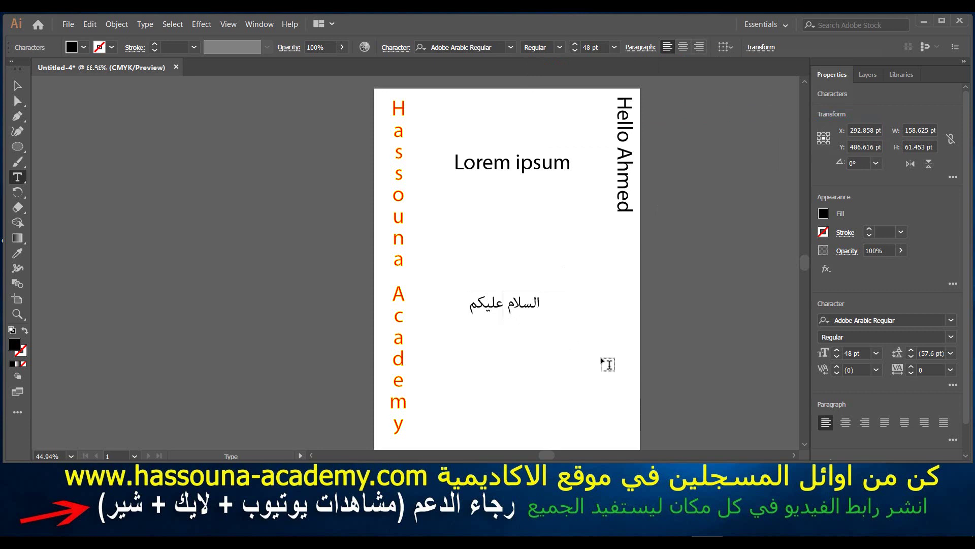
{"action": "key", "text": "ctrl+a"}
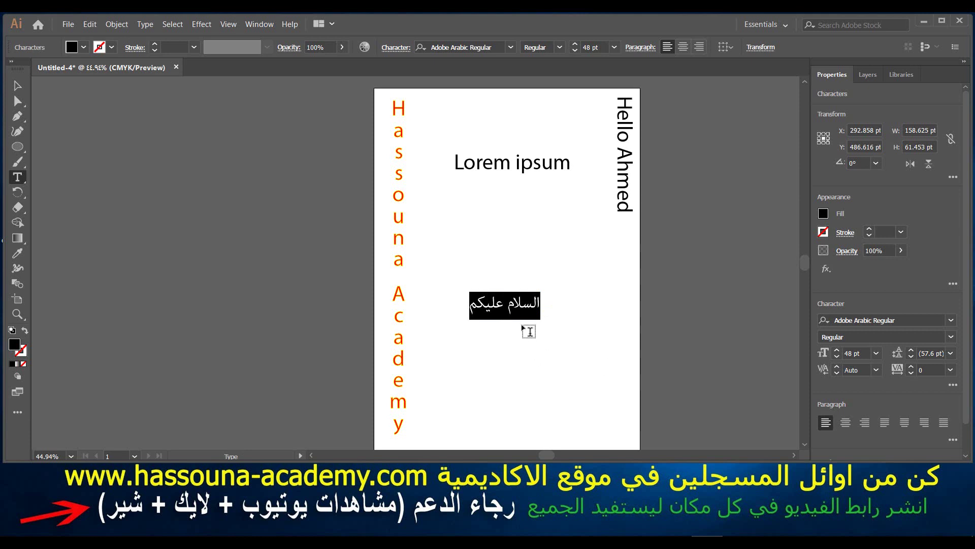
Move the Arabic greeting up to sit just below Lorem ipsum
{"action": "left_click", "coordinate": [518, 305]}
{"action": "key", "text": "ctrl"}
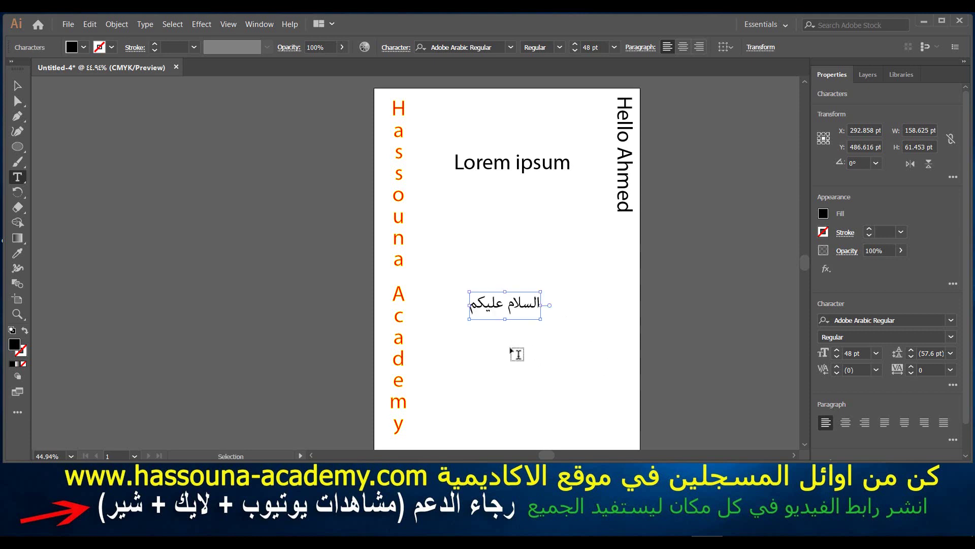
{"action": "key", "text": "ctrl"}
{"action": "mouse_move", "coordinate": [521, 300]}
{"action": "left_mouse_down"}
{"action": "mouse_move", "coordinate": [498, 214]}
{"action": "mouse_move", "coordinate": [520, 202]}
{"action": "left_mouse_up"}
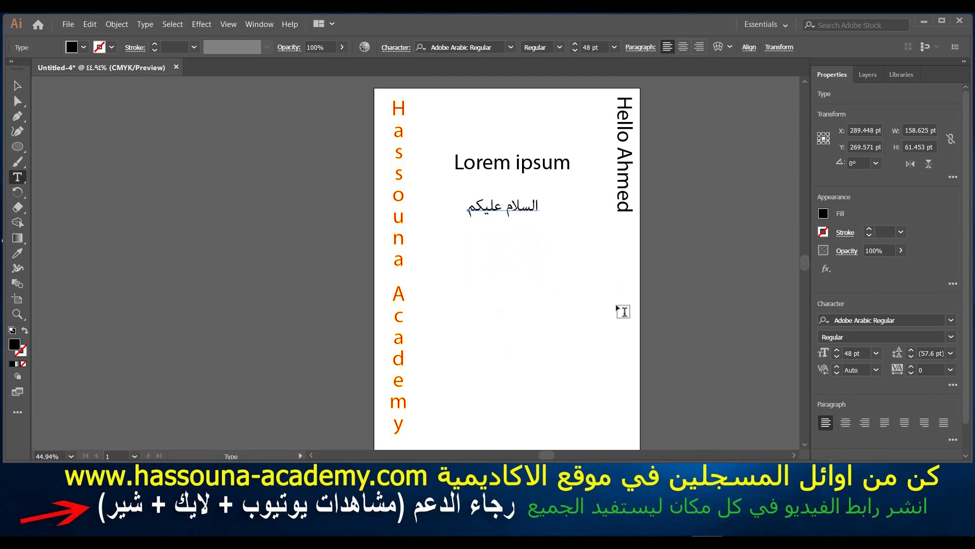
Draw an area text box below and type three Arabic lines ending 'السلام عليكم ورحمة الله'
{"action": "mouse_move", "coordinate": [617, 305]}
{"action": "left_mouse_down"}
{"action": "mouse_move", "coordinate": [439, 401]}
{"action": "mouse_move", "coordinate": [442, 382]}
{"action": "left_mouse_up"}
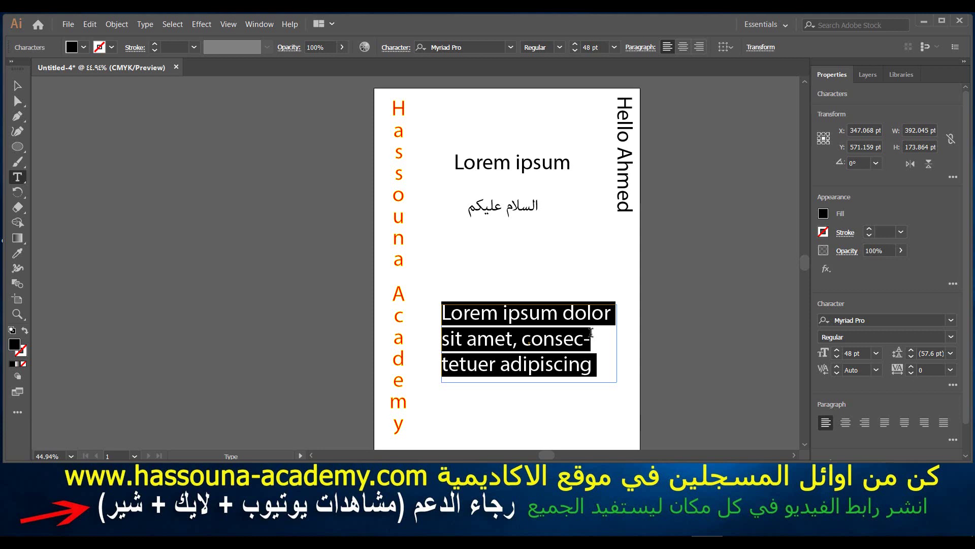
{"action": "type", "text": "السلام "}
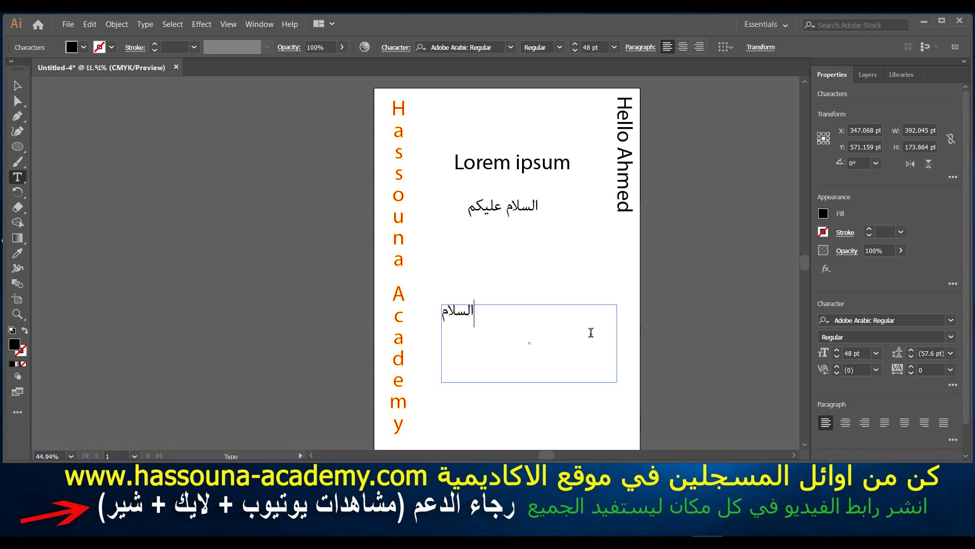
{"action": "type", "text": "عليكم "}
{"action": "type", "text": "السلام عليكم"}
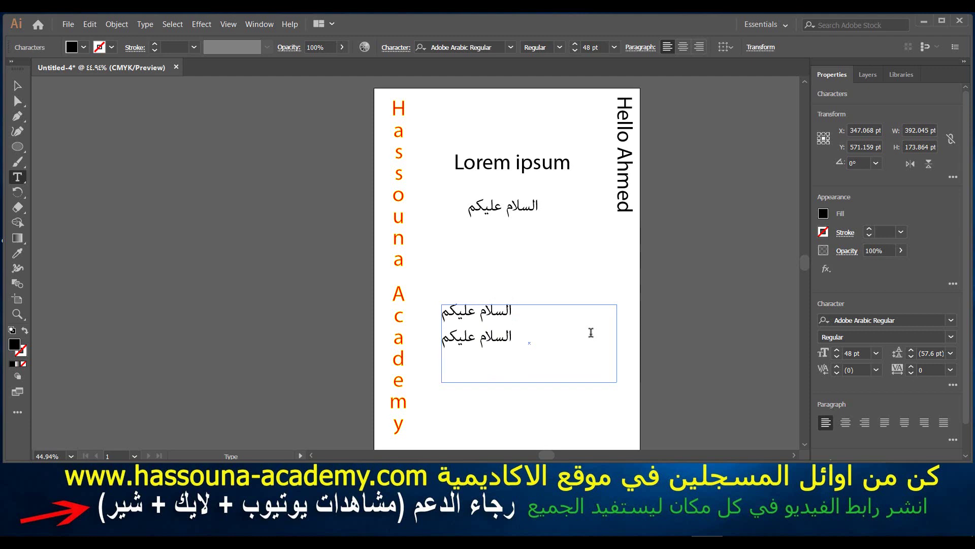
{"action": "key", "text": "Return"}
{"action": "type", "text": "السلام عليك"}
{"action": "type", "text": "م"}
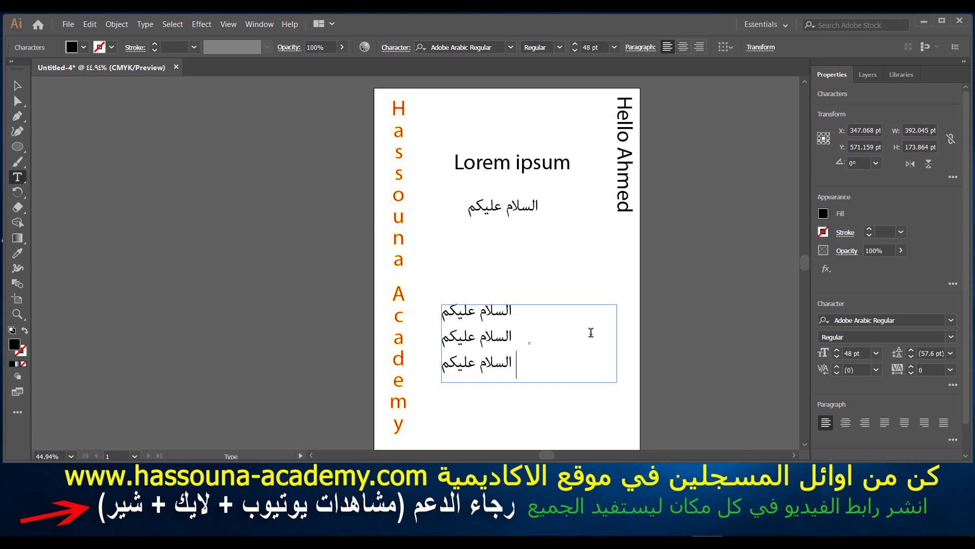
{"action": "type", "text": " ورحمة الله"}
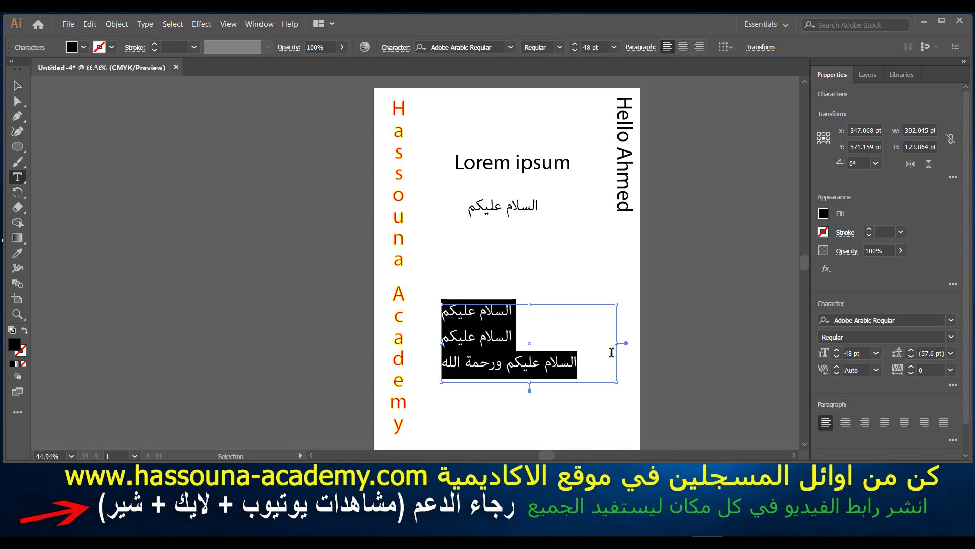
Select the Arabic paragraph and try center, right, then left alignment
{"action": "key", "text": "ctrl+a"}
{"action": "left_click", "coordinate": [683, 48]}
{"action": "left_click", "coordinate": [700, 48]}
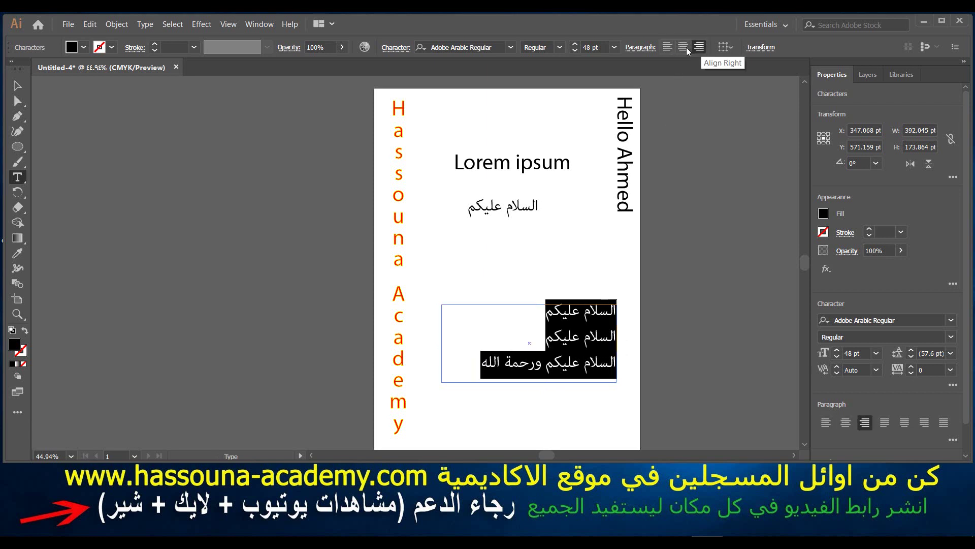
{"action": "left_click", "coordinate": [671, 47]}
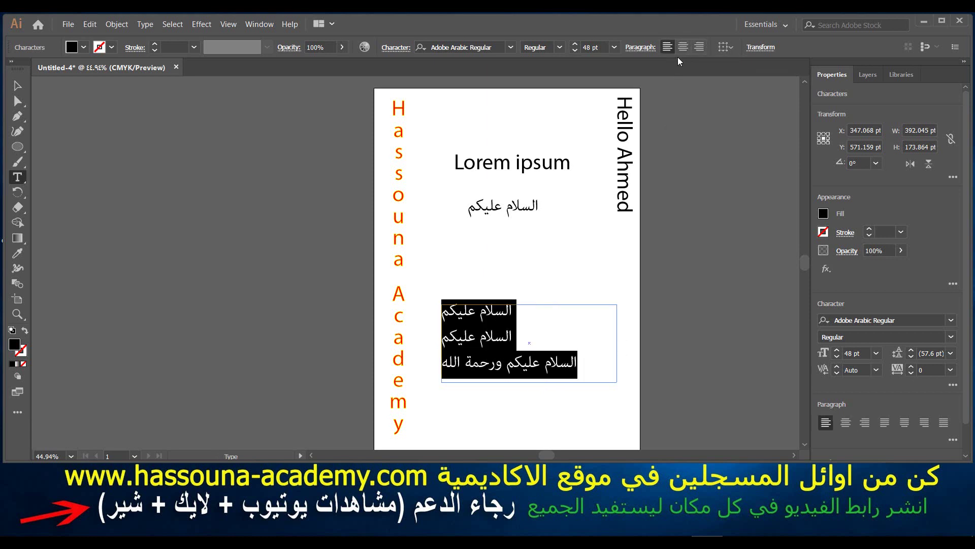
Set the paragraph to Justify All Lines and confirm the Middle Eastern Every-line Composer
{"action": "left_click", "coordinate": [641, 47]}
{"action": "left_click", "coordinate": [649, 69]}
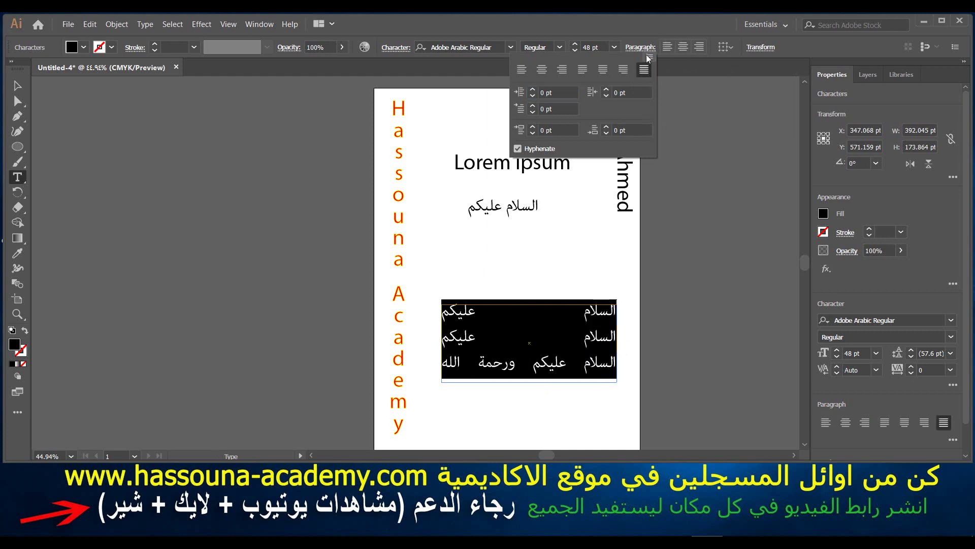
{"action": "left_click", "coordinate": [649, 56]}
{"action": "left_click", "coordinate": [643, 48]}
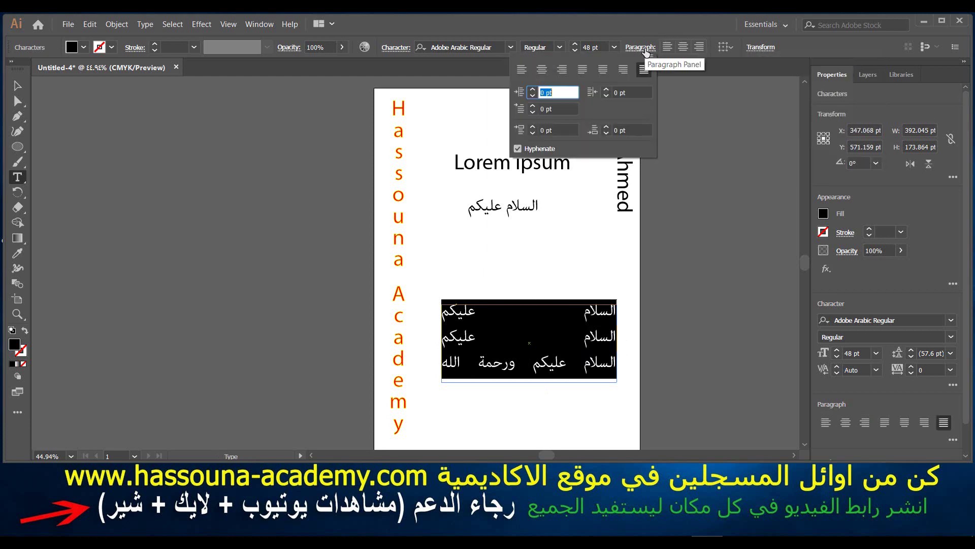
{"action": "left_click", "coordinate": [649, 55]}
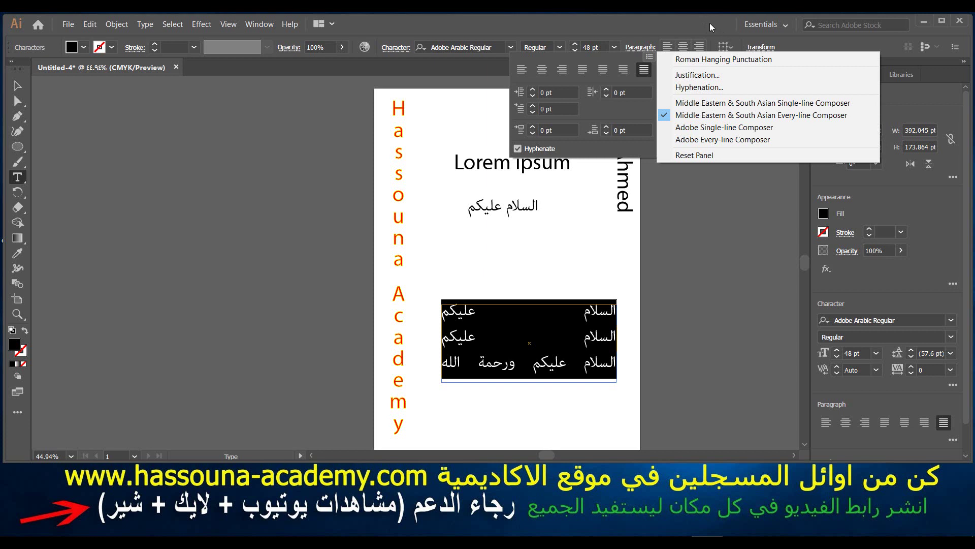
{"action": "left_click", "coordinate": [707, 26]}
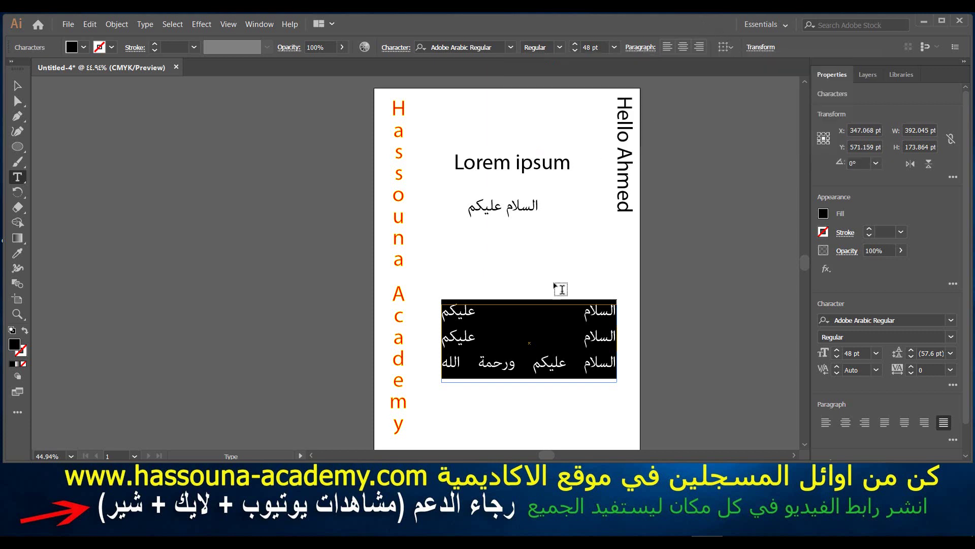
{"action": "left_click", "coordinate": [598, 312]}
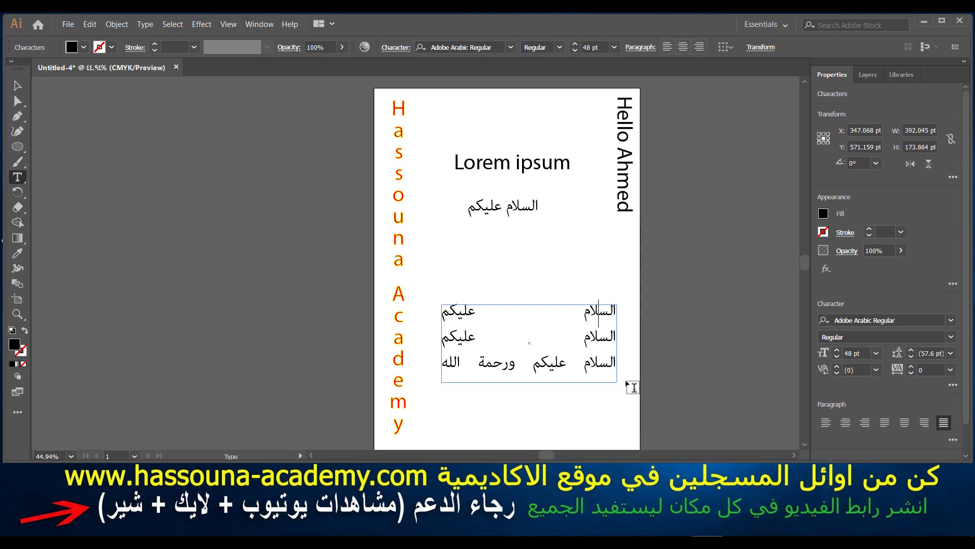
{"action": "key", "text": "Escape"}
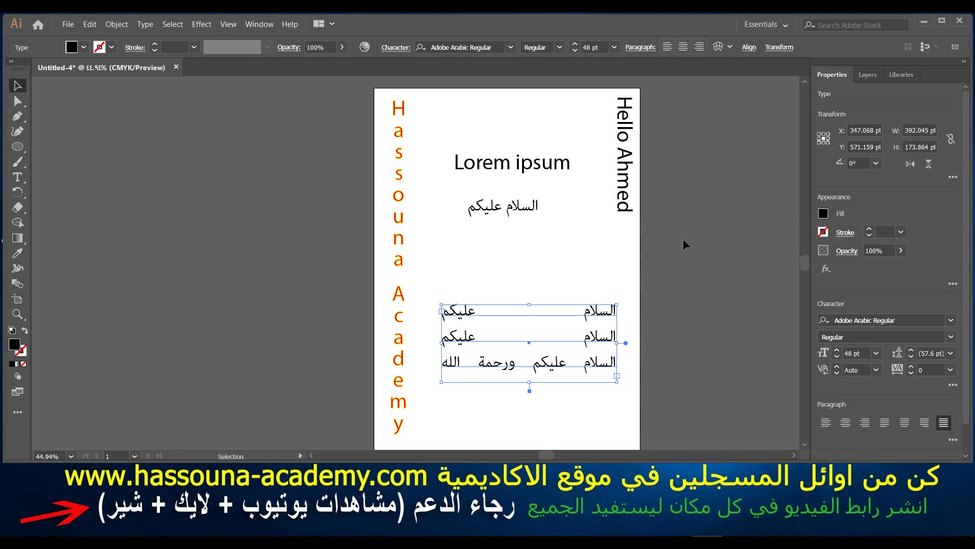
Minimize Illustrator to reveal the Windows desktop
{"action": "left_click", "coordinate": [925, 21]}
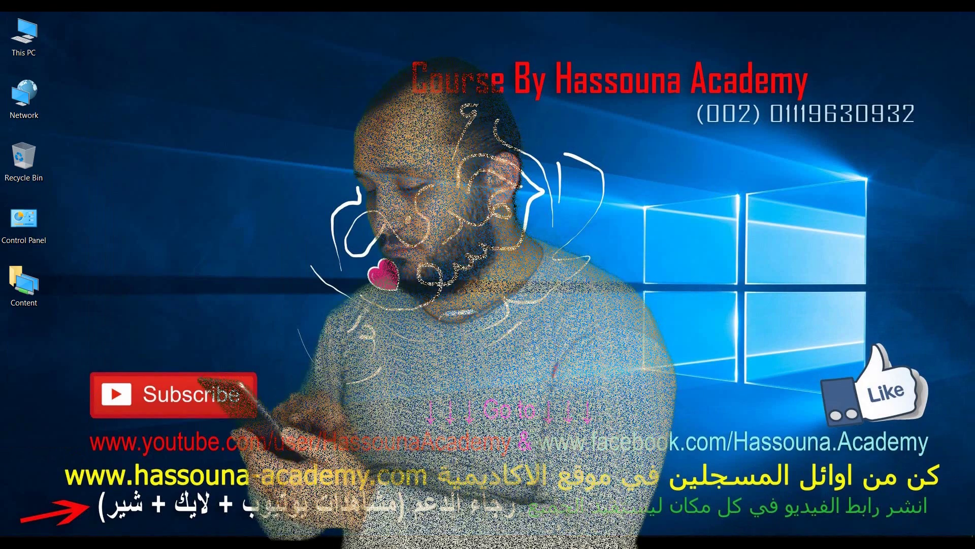